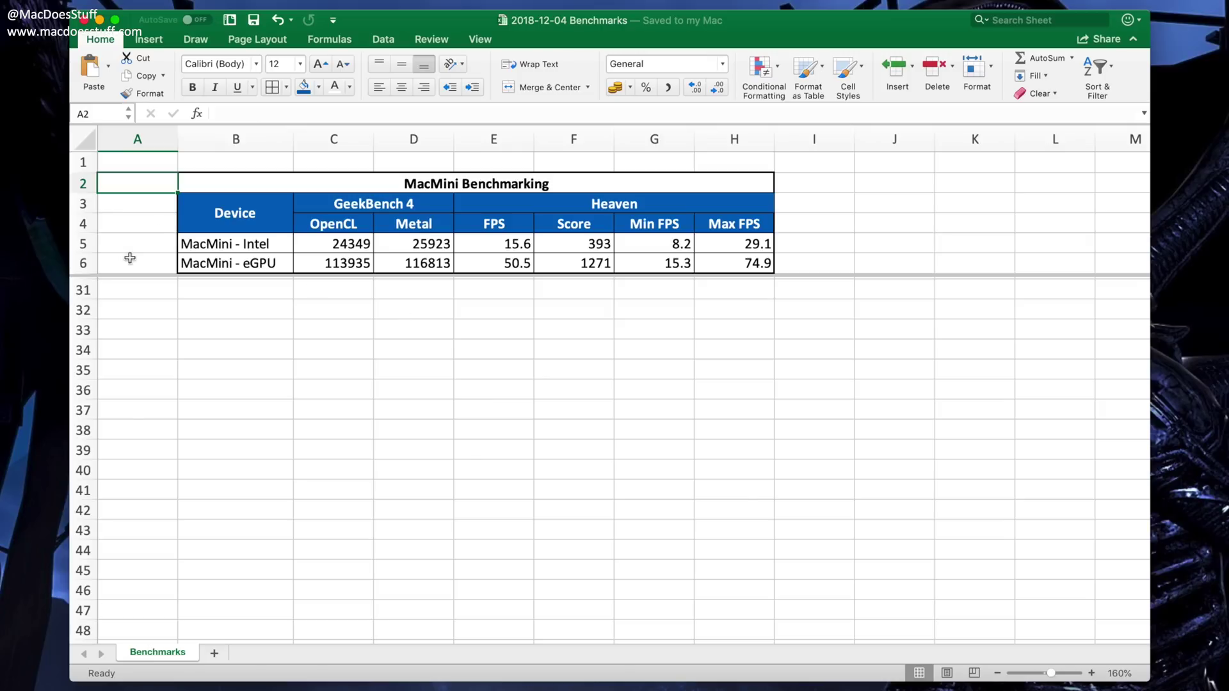
Enlarge the top pane to show the % Increase row (468%, 451%, 324%, 323%)
{"action": "left_click_drag", "start_coordinate": [137, 276], "coordinate": [139, 300]}
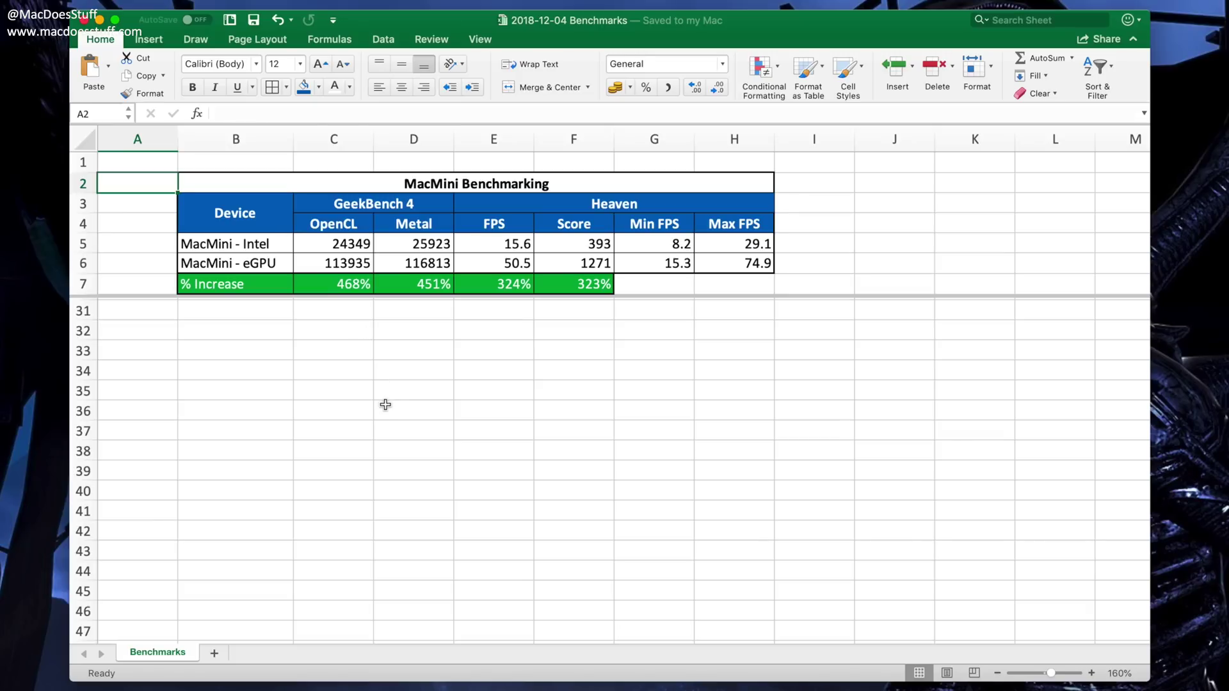
Scroll the lower pane past the iMac Pro and Macbook Pro tables to the Surface Book 2 results
{"action": "scroll", "coordinate": [384, 410], "scroll_direction": "up", "scroll_amount": 15}
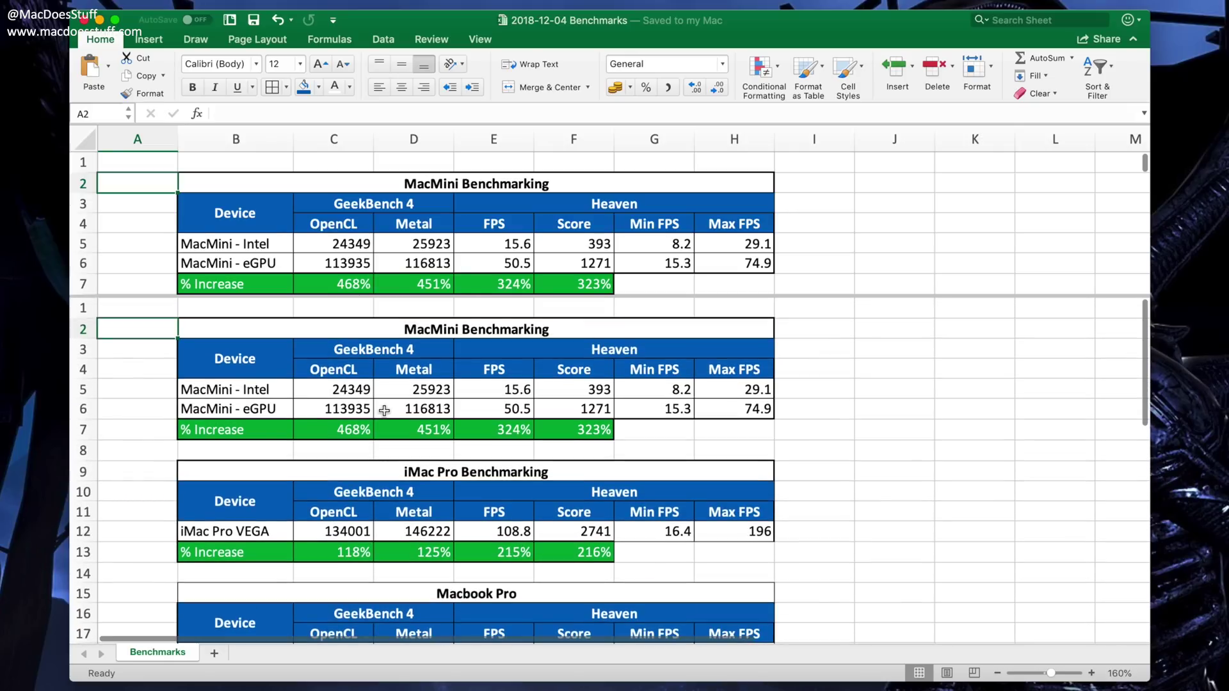
{"action": "scroll", "coordinate": [384, 410], "scroll_direction": "down", "scroll_amount": 5}
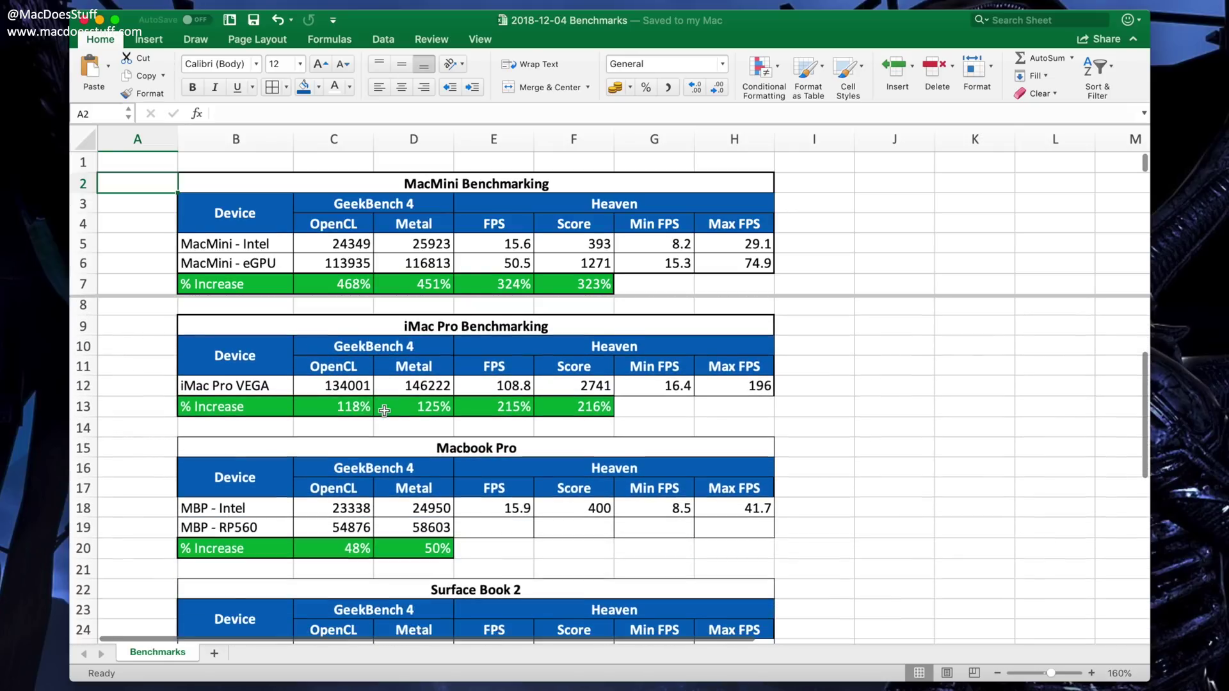
{"action": "scroll", "coordinate": [384, 410], "scroll_direction": "down", "scroll_amount": 1}
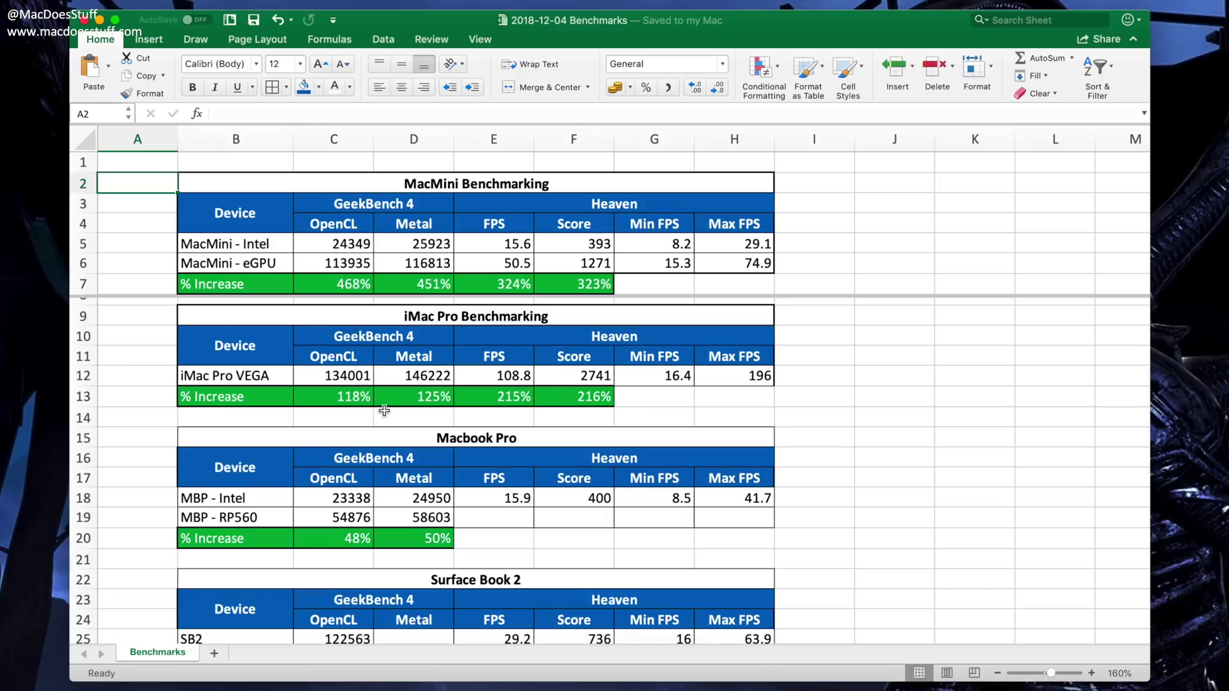
{"action": "scroll", "coordinate": [384, 410], "scroll_direction": "down", "scroll_amount": 3}
{"action": "scroll", "coordinate": [384, 411], "scroll_direction": "down", "scroll_amount": 1}
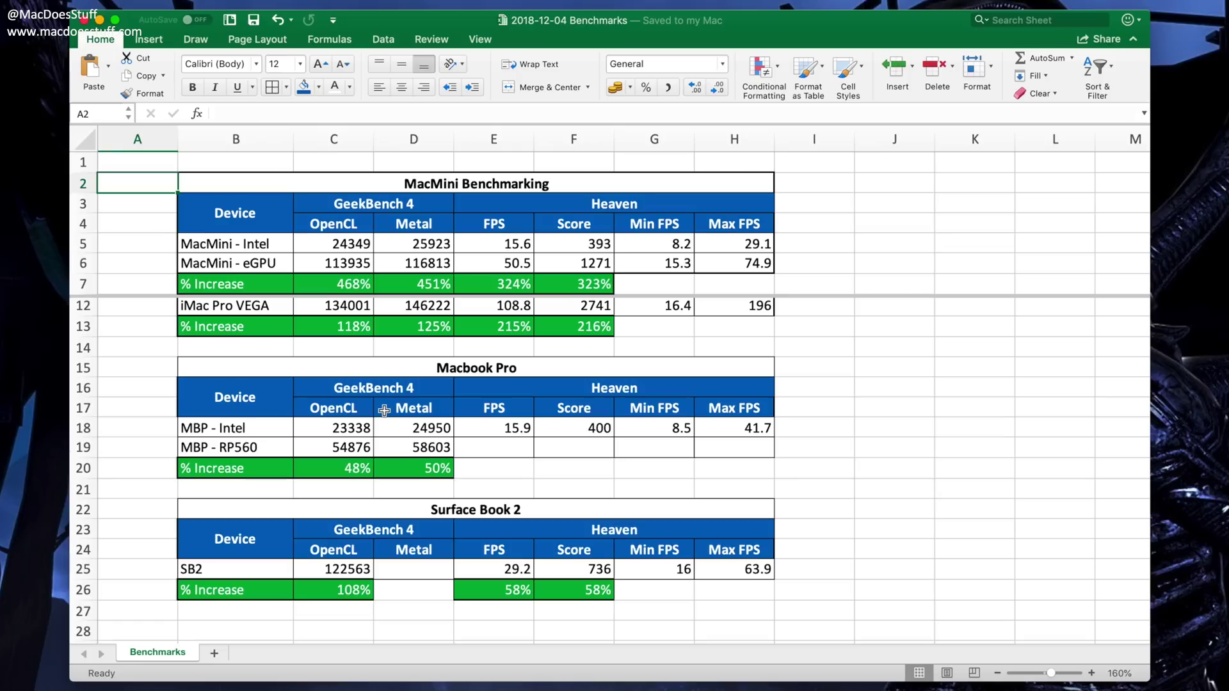
{"action": "scroll", "coordinate": [384, 411], "scroll_direction": "down", "scroll_amount": 3}
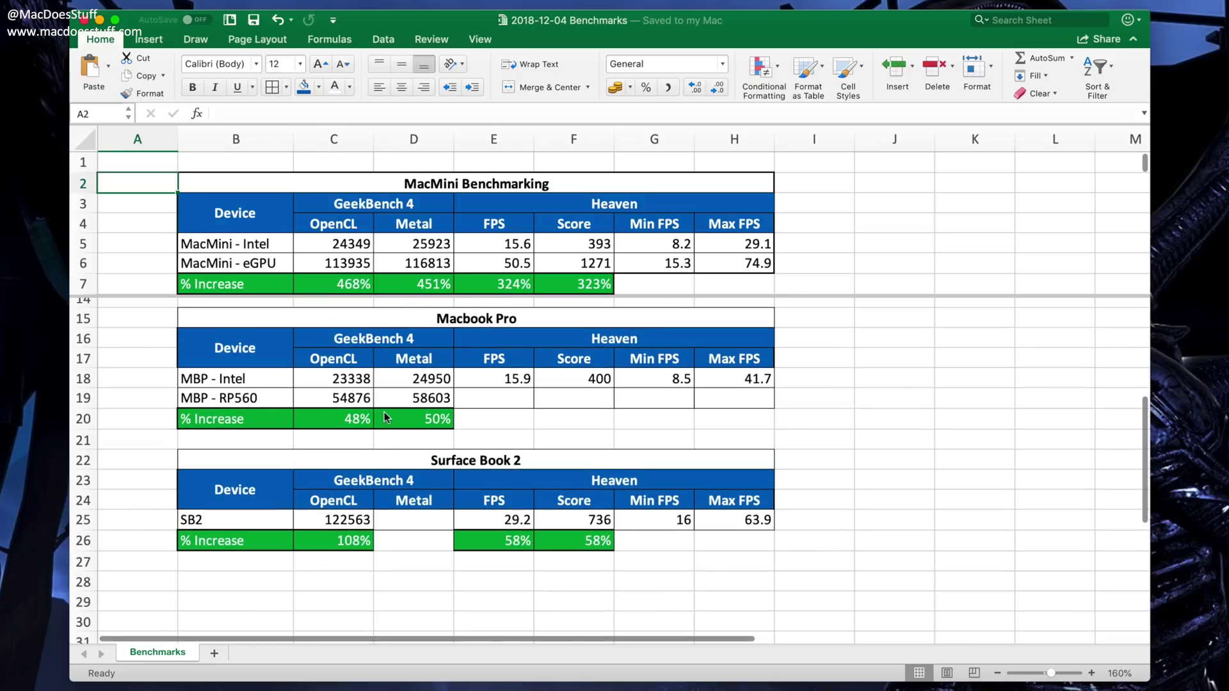
{"action": "scroll", "coordinate": [384, 417], "scroll_direction": "down", "scroll_amount": 3}
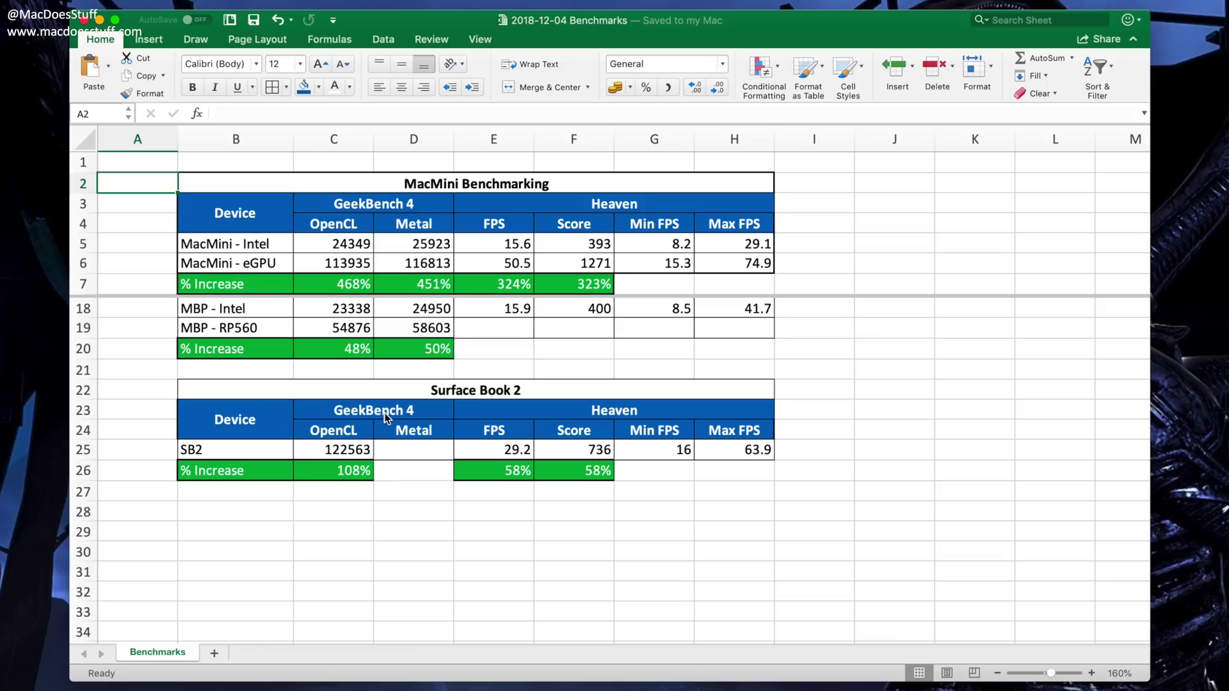
{"action": "scroll", "coordinate": [386, 417], "scroll_direction": "down", "scroll_amount": 3}
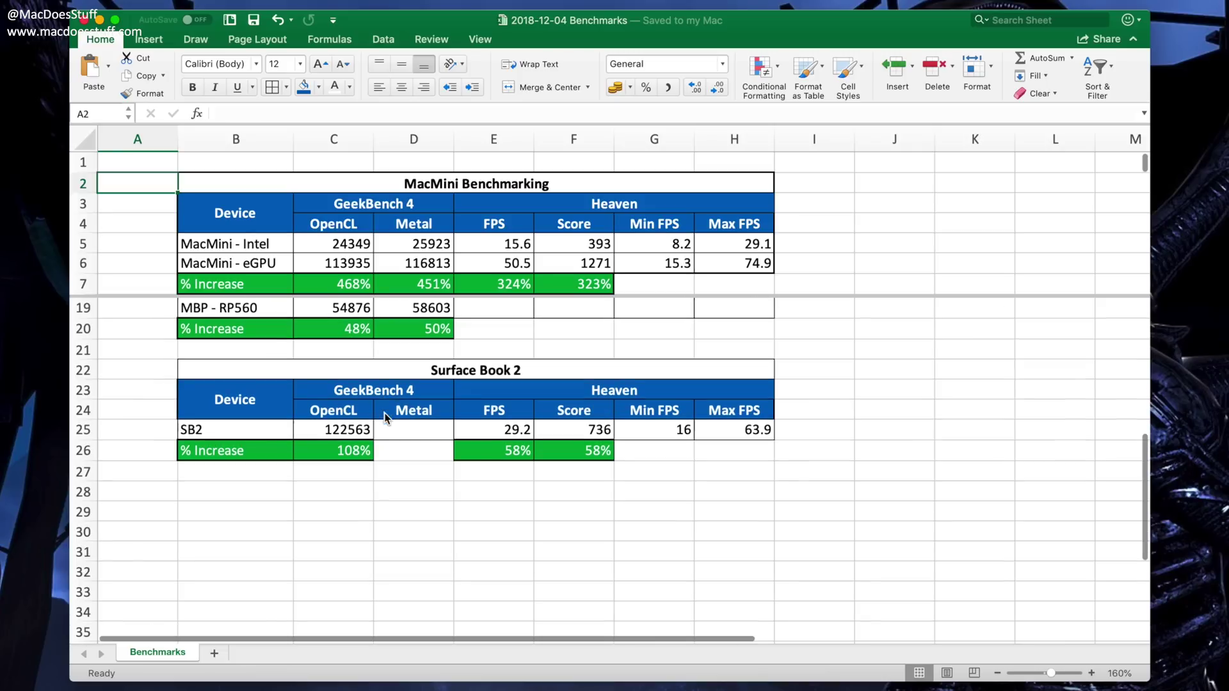
{"action": "scroll", "coordinate": [384, 418], "scroll_direction": "down", "scroll_amount": 2}
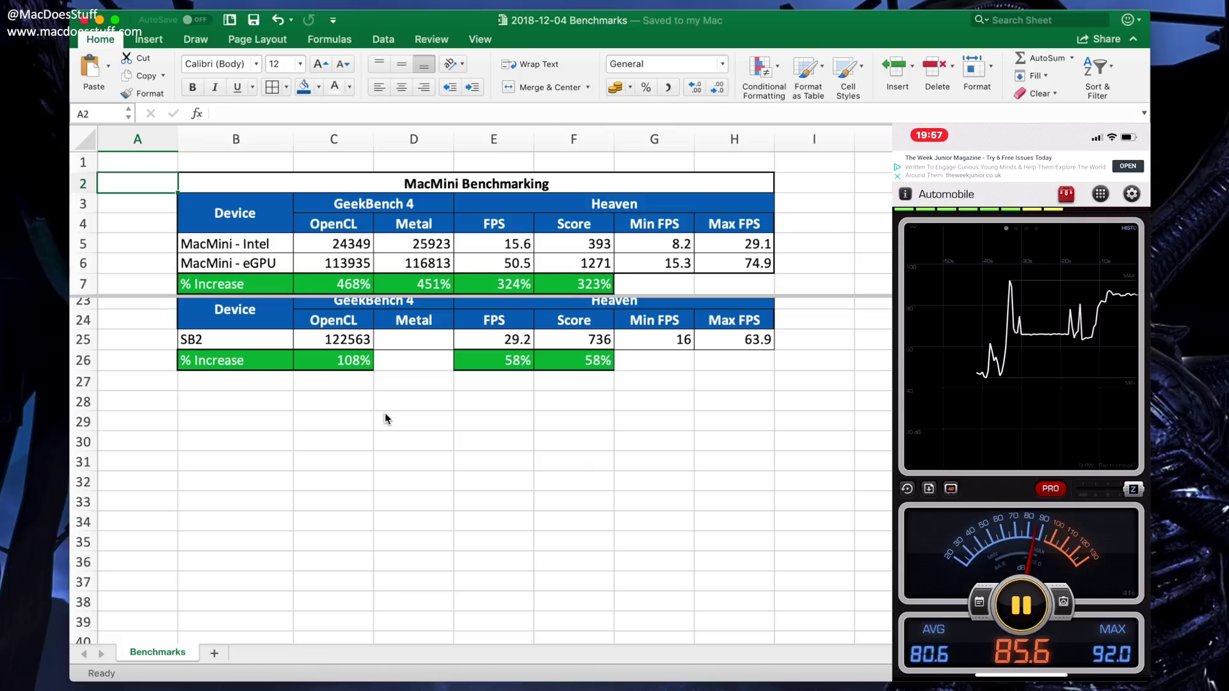
Scroll the lower pane back up to the MacMini and iMac Pro tables at row 1
{"action": "scroll", "coordinate": [385, 419], "scroll_direction": "up", "scroll_amount": 10}
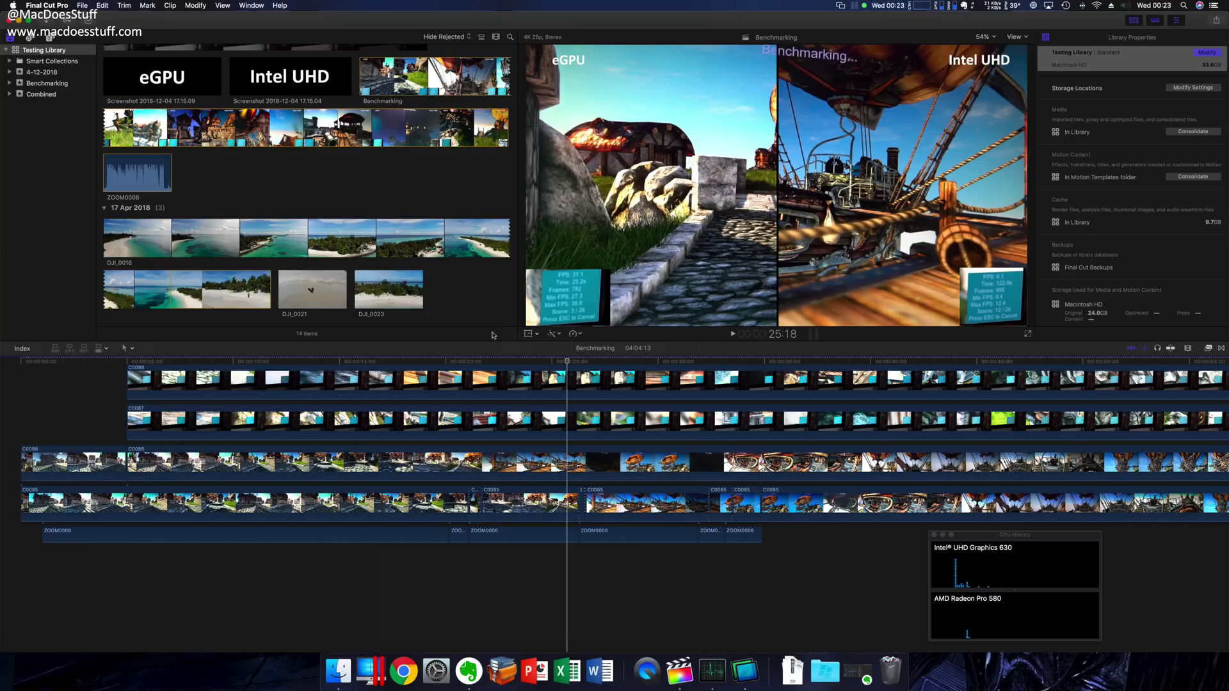
Undo the last change and select clip C0088 in the timeline
{"action": "key", "text": "super+z"}
{"action": "left_click", "coordinate": [314, 436]}
{"action": "scroll", "coordinate": [314, 448], "scroll_direction": "down", "scroll_amount": 2}
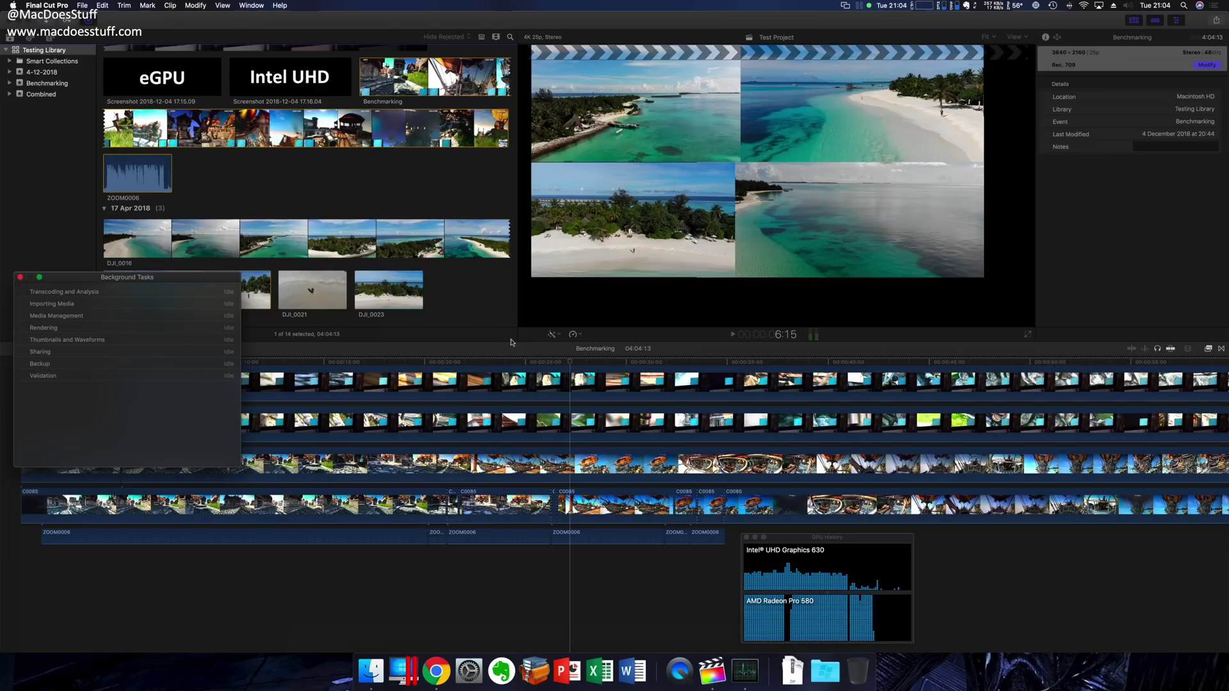
Delete the project's generated render and optimized media files
{"action": "left_click", "coordinate": [83, 5]}
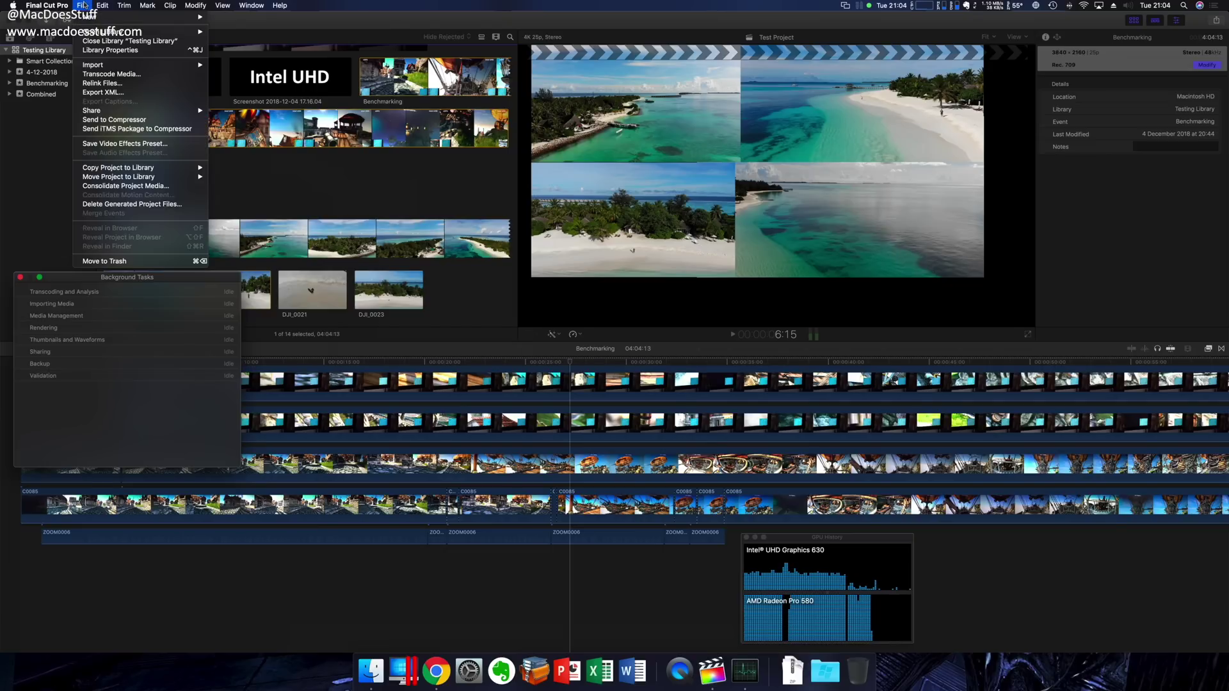
{"action": "left_click", "coordinate": [132, 203]}
{"action": "left_click", "coordinate": [552, 94]}
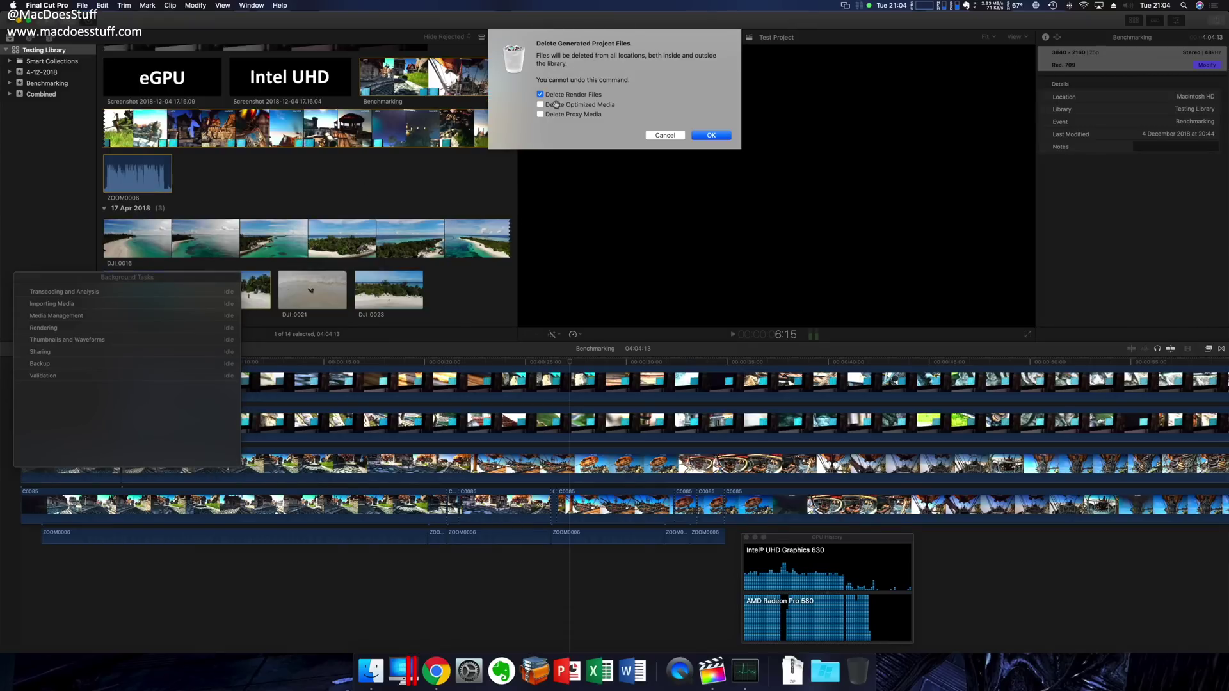
{"action": "left_click", "coordinate": [556, 105]}
{"action": "left_click", "coordinate": [701, 135]}
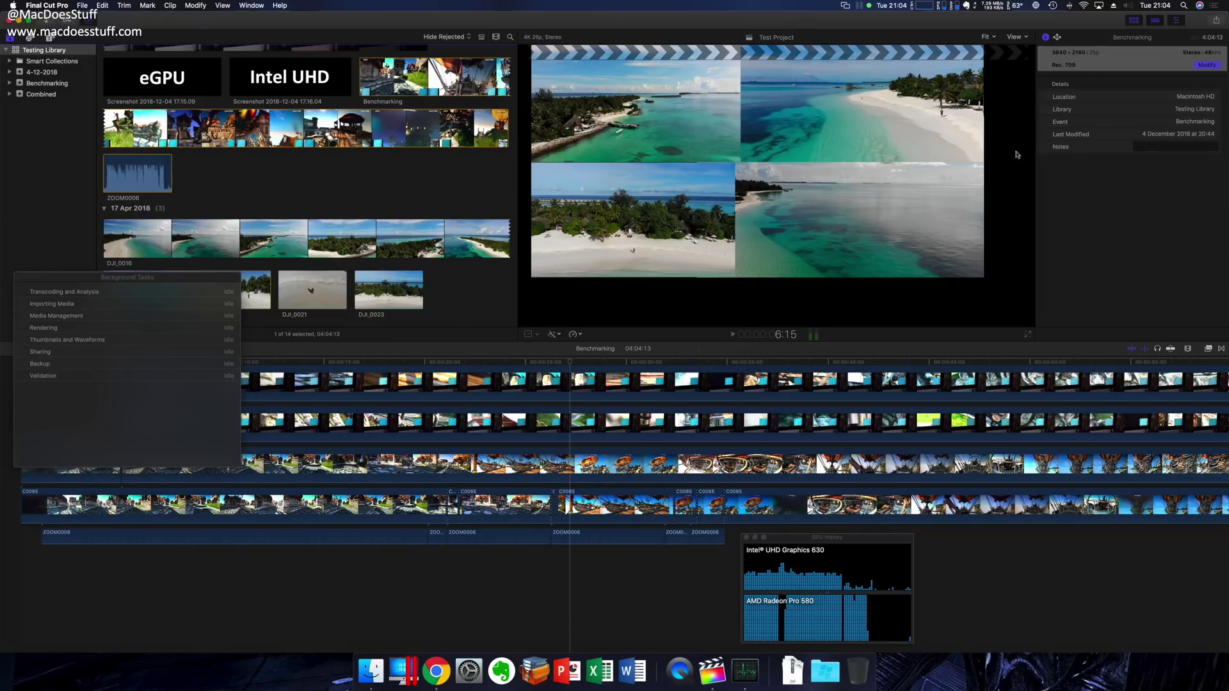
Export the Benchmarking project as Apple Devices 4K, H.264 Better Quality, 3840x2160, to the Desktop
{"action": "left_click", "coordinate": [494, 595]}
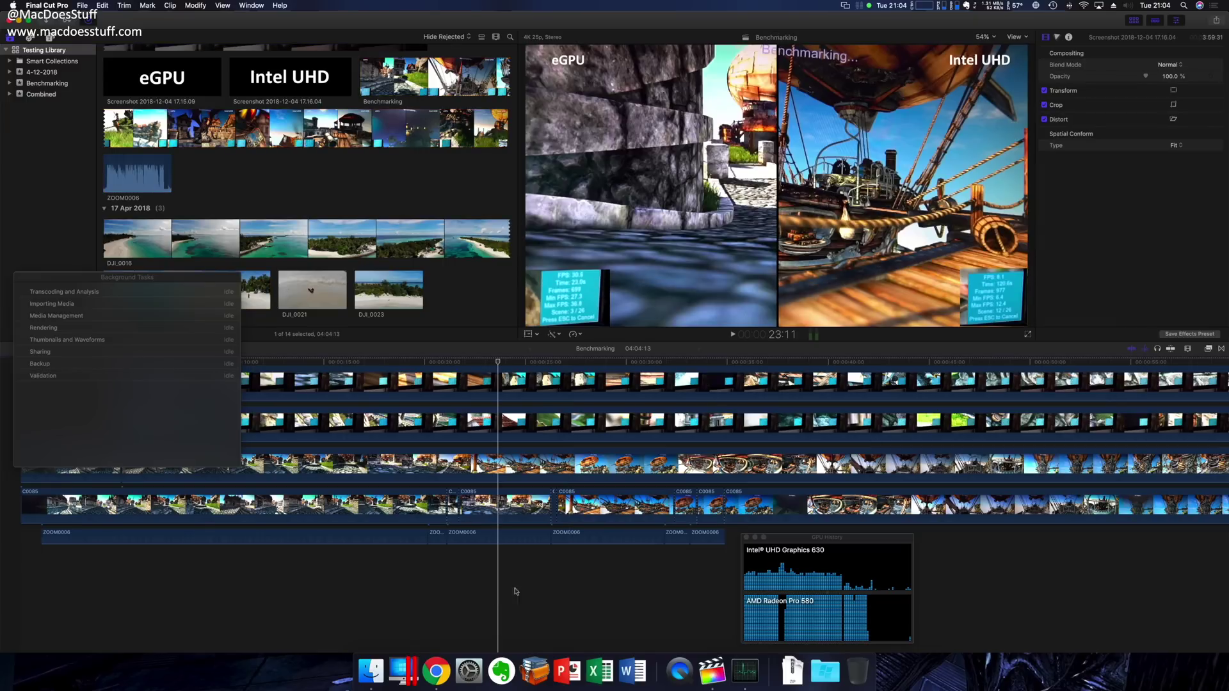
{"action": "left_click", "coordinate": [1216, 20]}
{"action": "left_click", "coordinate": [1155, 120]}
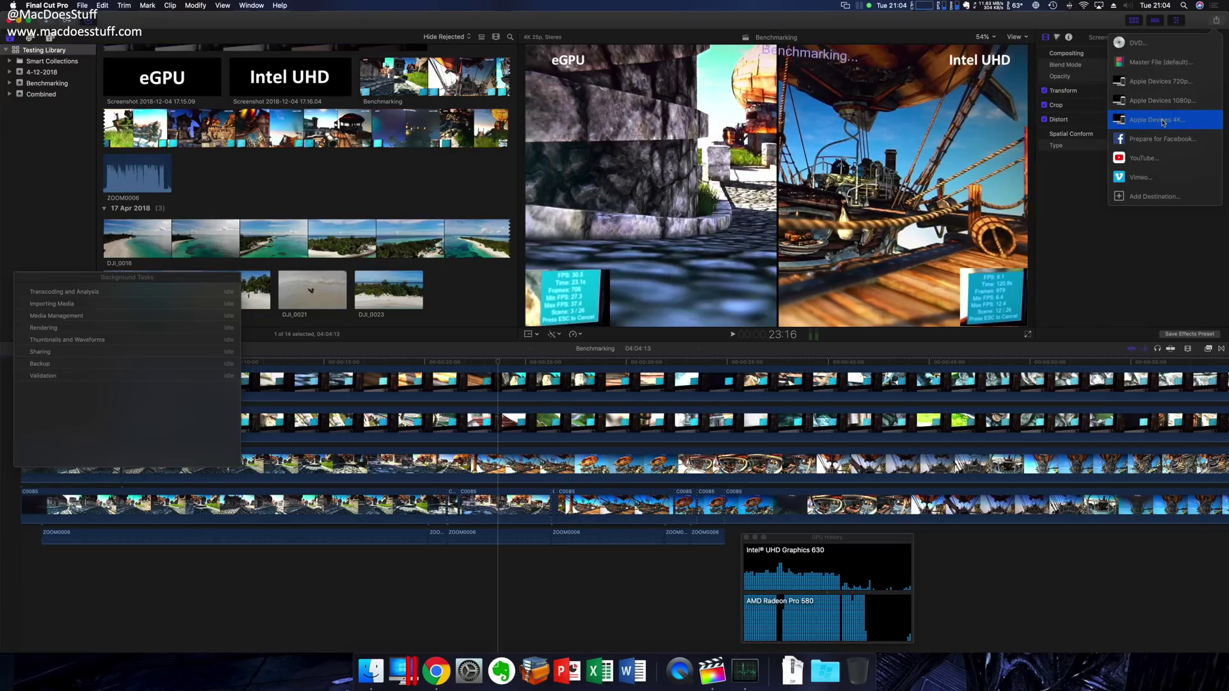
{"action": "left_click", "coordinate": [608, 144]}
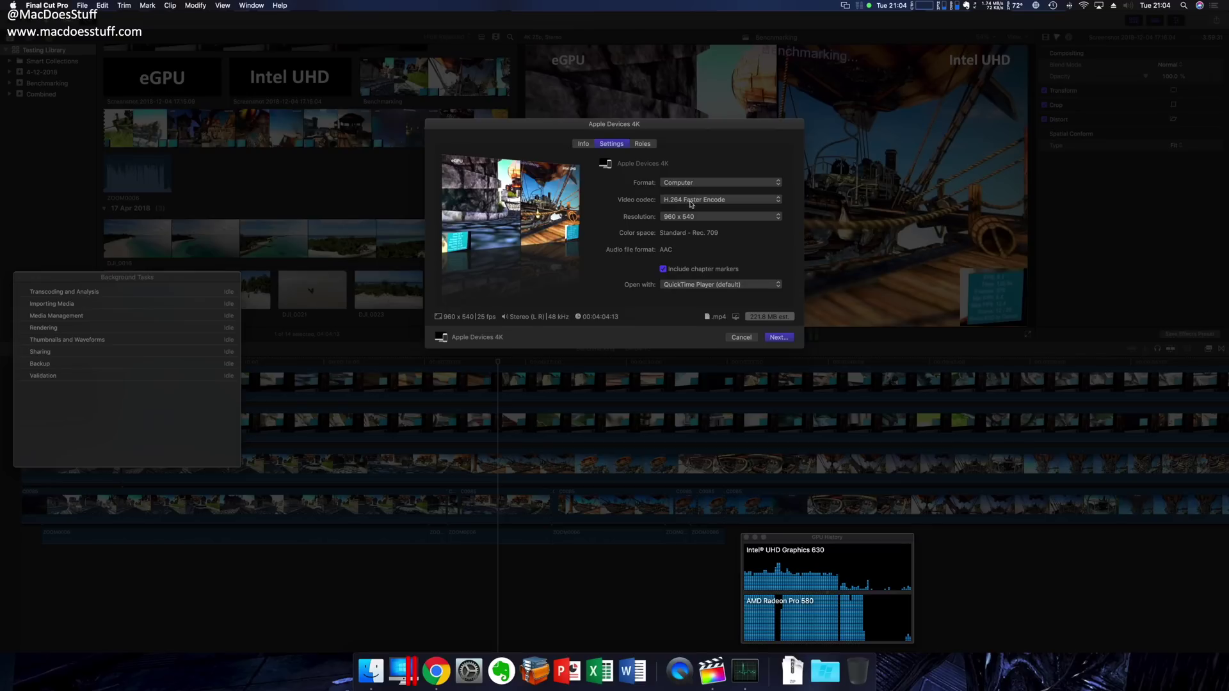
{"action": "left_click", "coordinate": [691, 200]}
{"action": "left_click", "coordinate": [691, 212]}
{"action": "left_click", "coordinate": [692, 216]}
{"action": "left_click", "coordinate": [691, 256]}
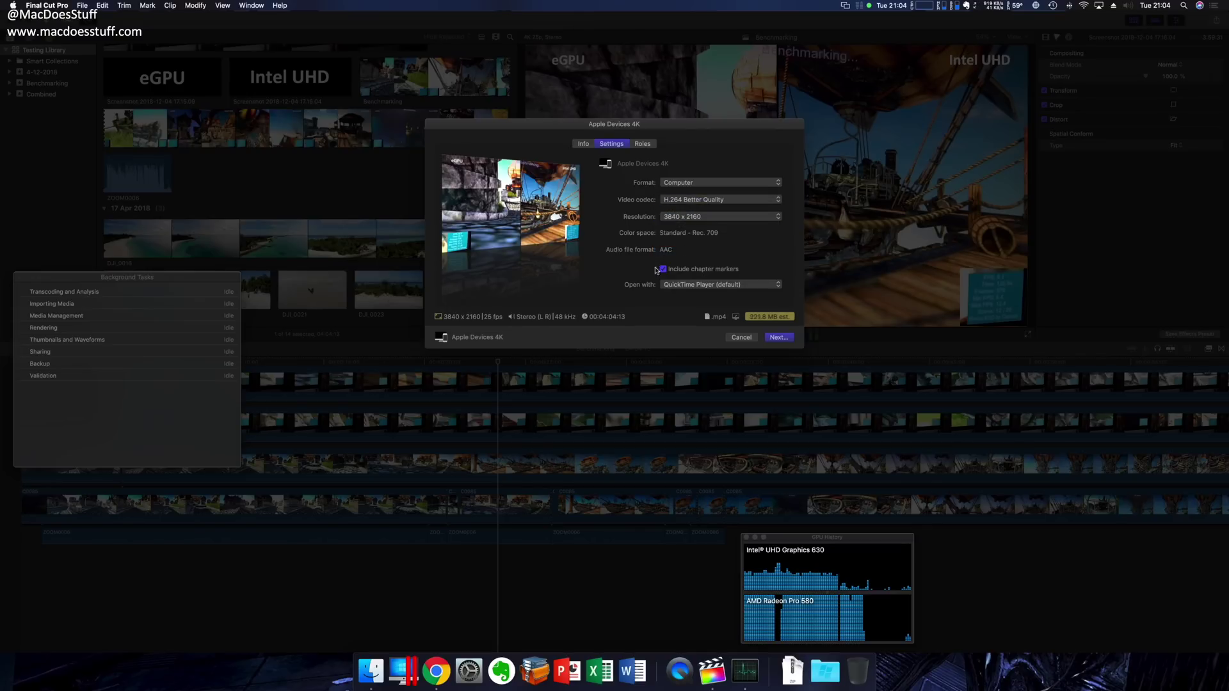
{"action": "left_click", "coordinate": [779, 337]}
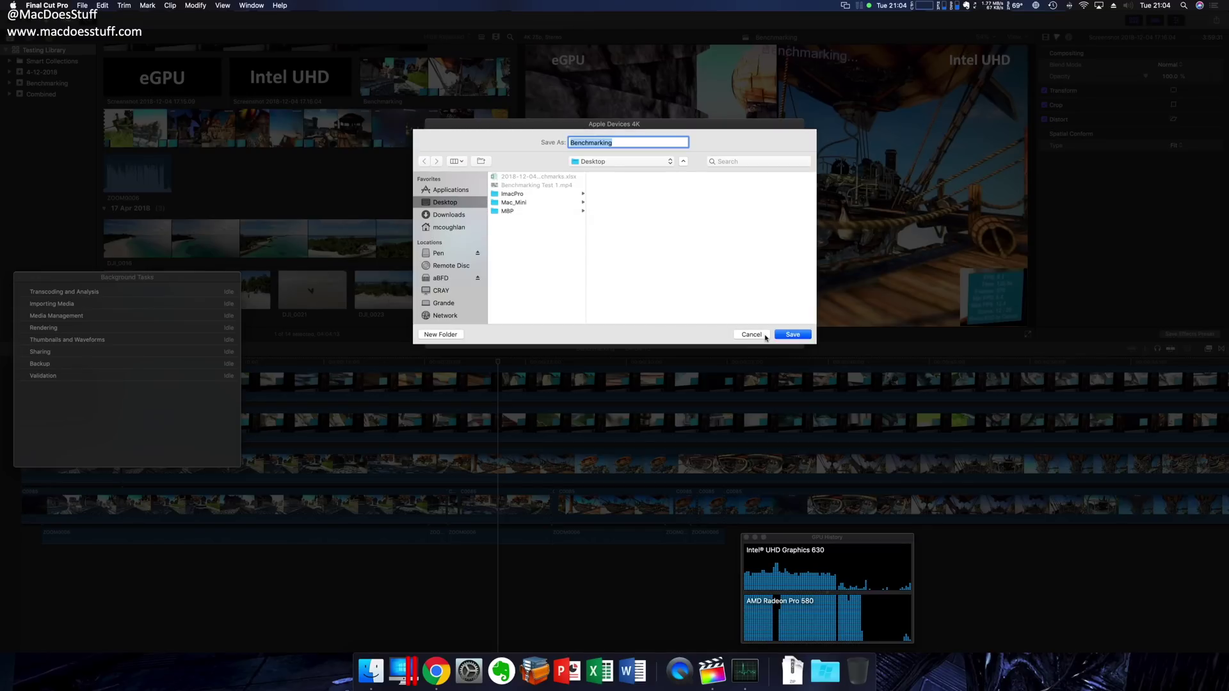
{"action": "left_click", "coordinate": [761, 334]}
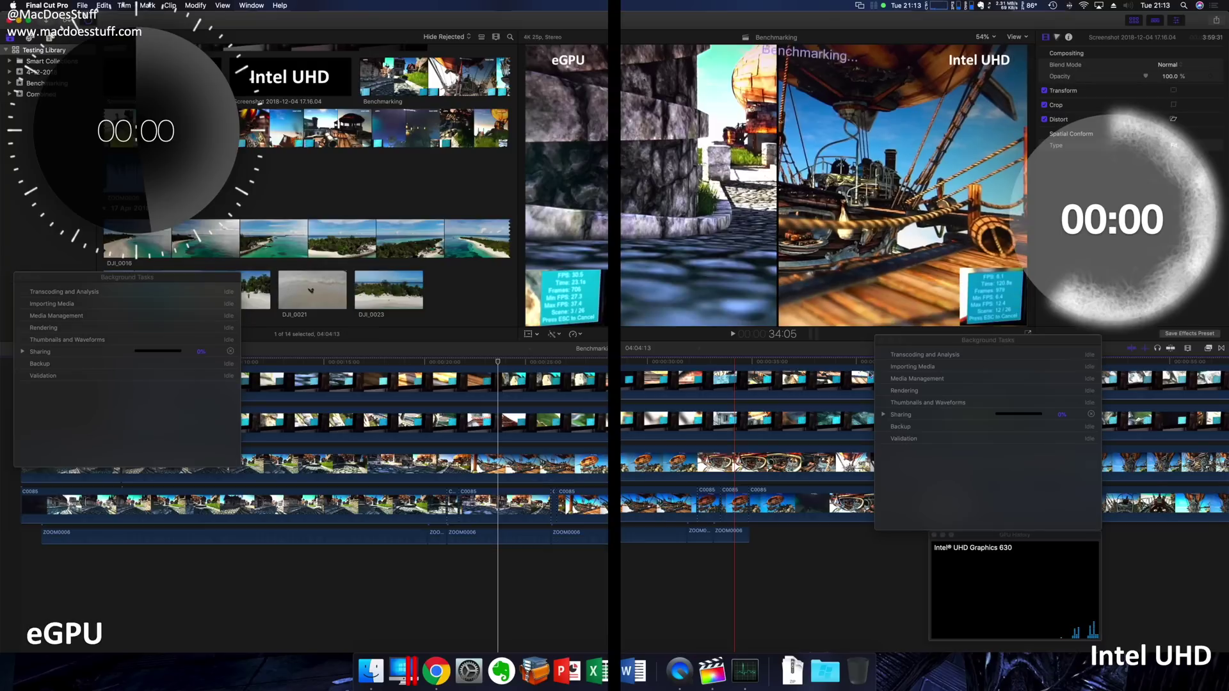
Expand Sharing in Background Tasks to watch the Benchmarking export progress
{"action": "left_click", "coordinate": [884, 418]}
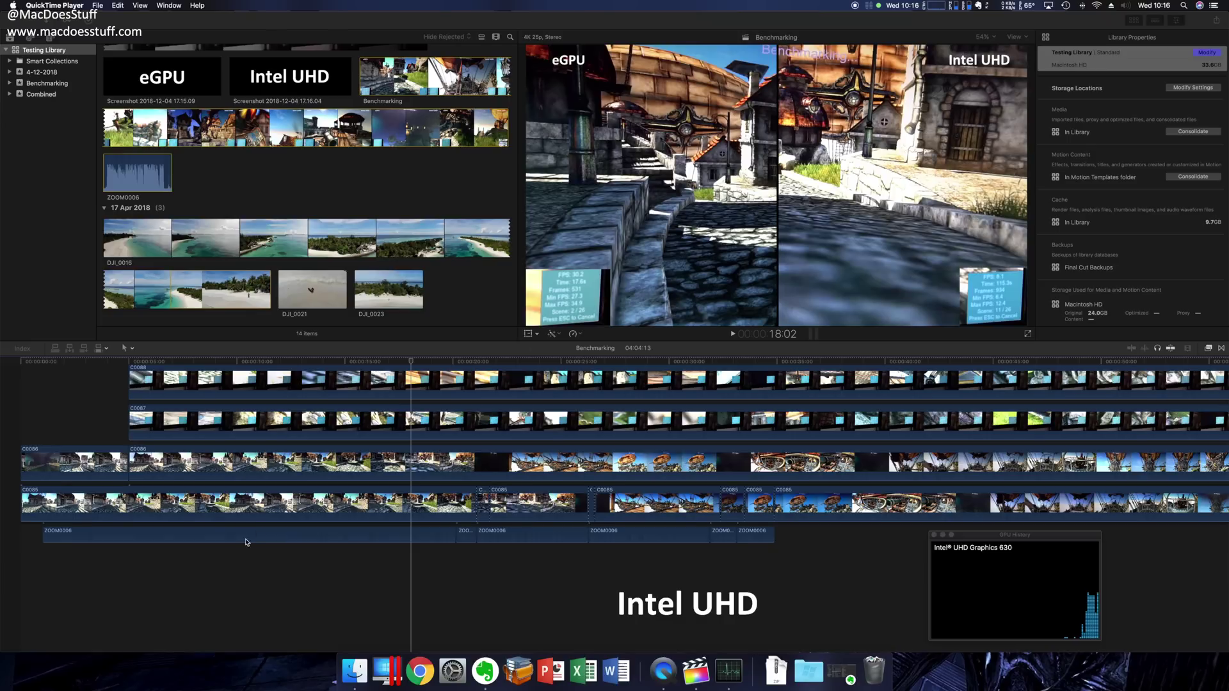
Play the Benchmarking timeline in Final Cut Pro on Intel graphics, then stop it
{"action": "left_click", "coordinate": [233, 557]}
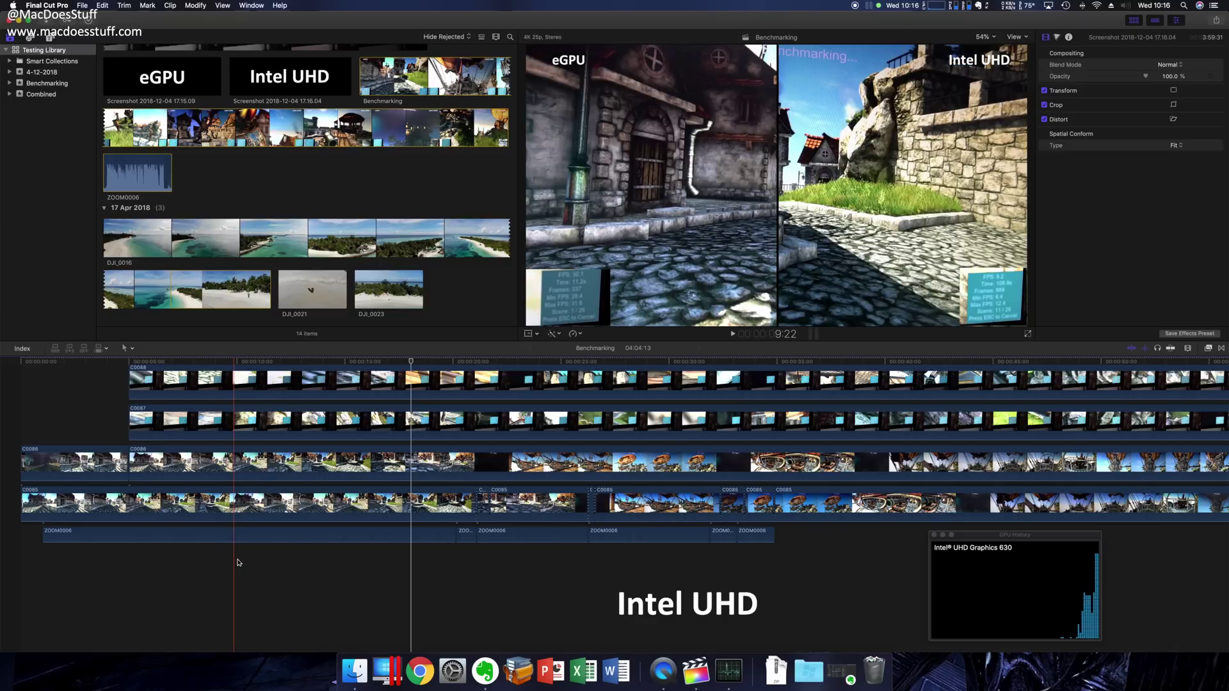
{"action": "key", "text": "space"}
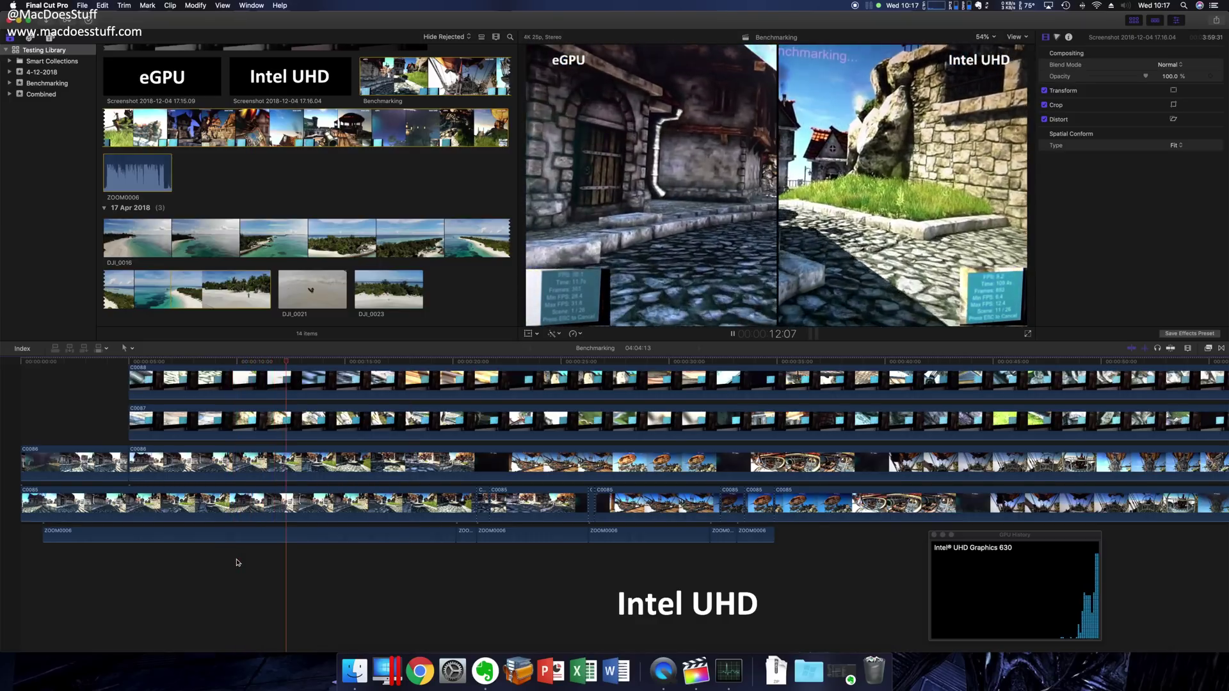
{"action": "key", "text": "space"}
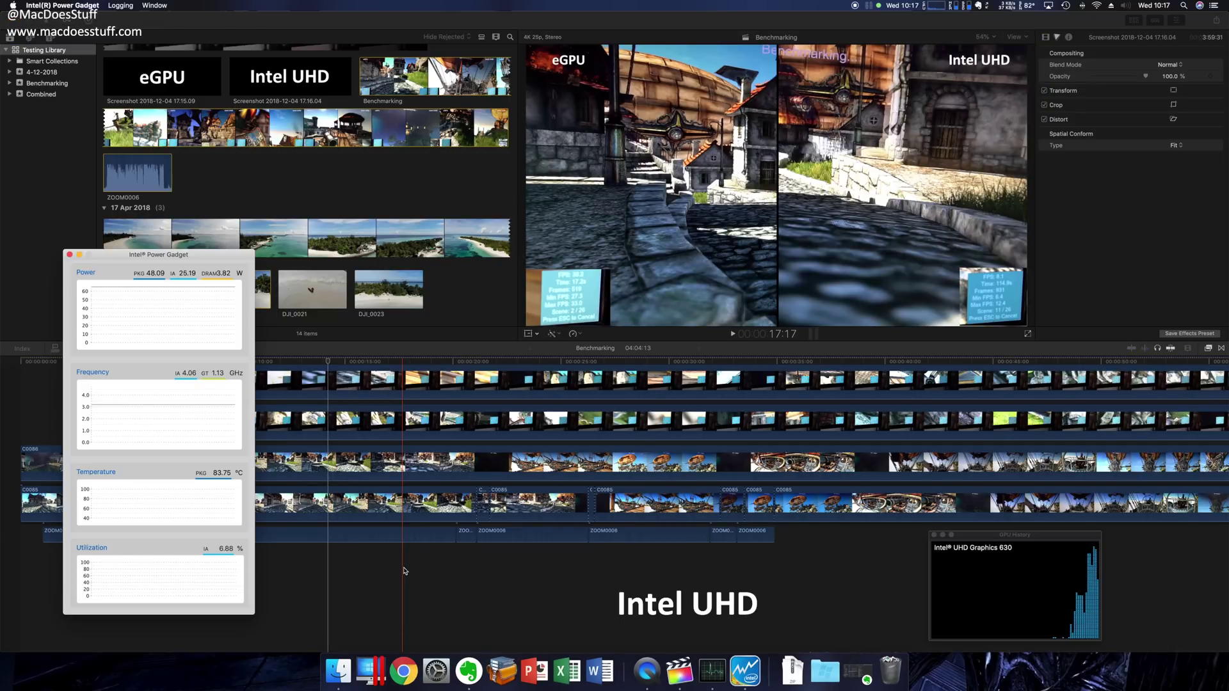
Bring Final Cut Pro back in front and resume playing the Benchmarking timeline
{"action": "left_click", "coordinate": [378, 572]}
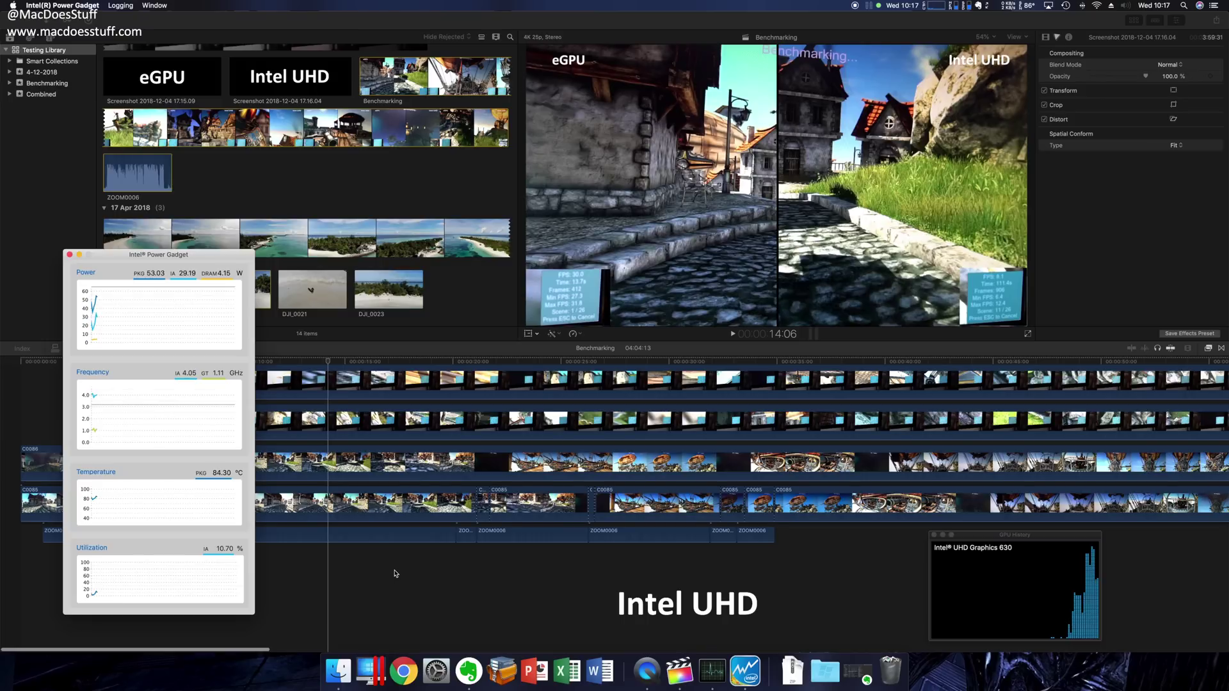
{"action": "scroll", "coordinate": [395, 573], "scroll_direction": "right", "scroll_amount": 1}
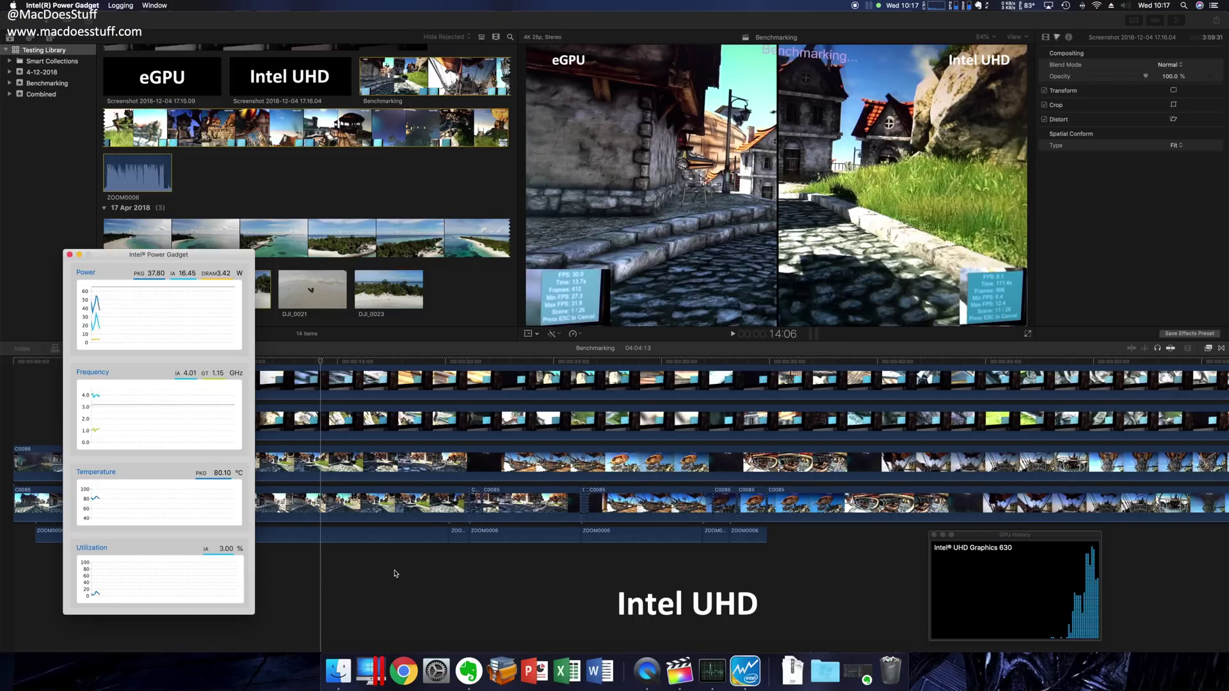
{"action": "left_click", "coordinate": [395, 574]}
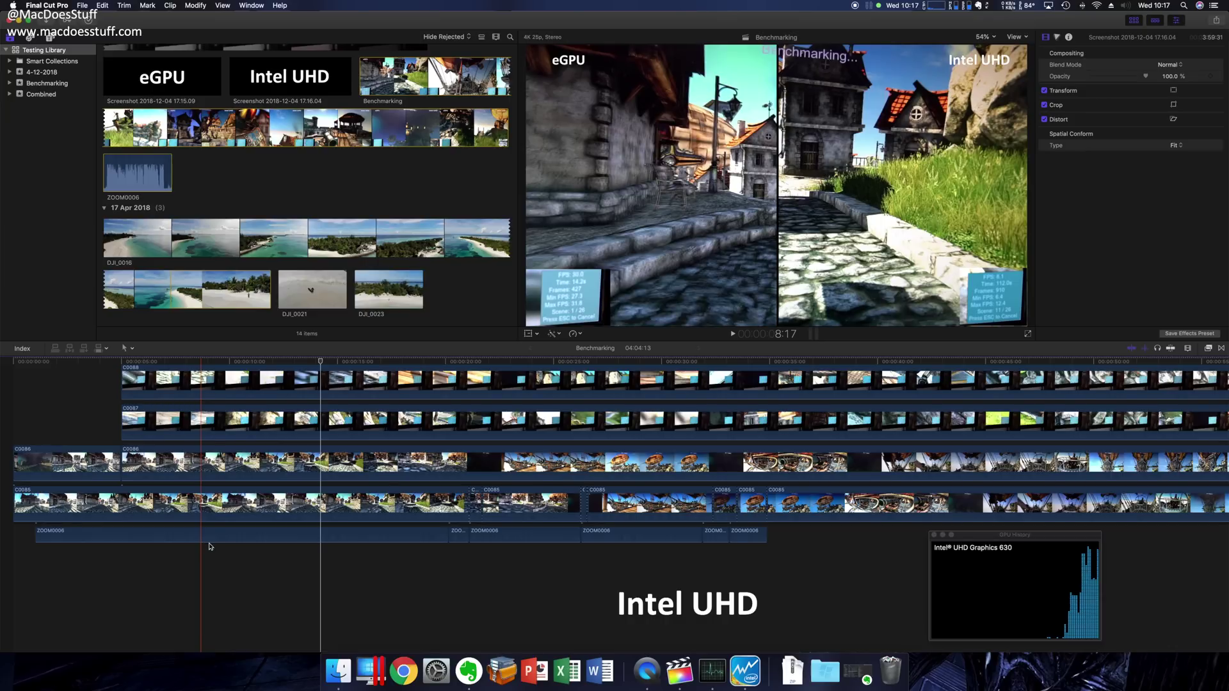
{"action": "key", "text": "space"}
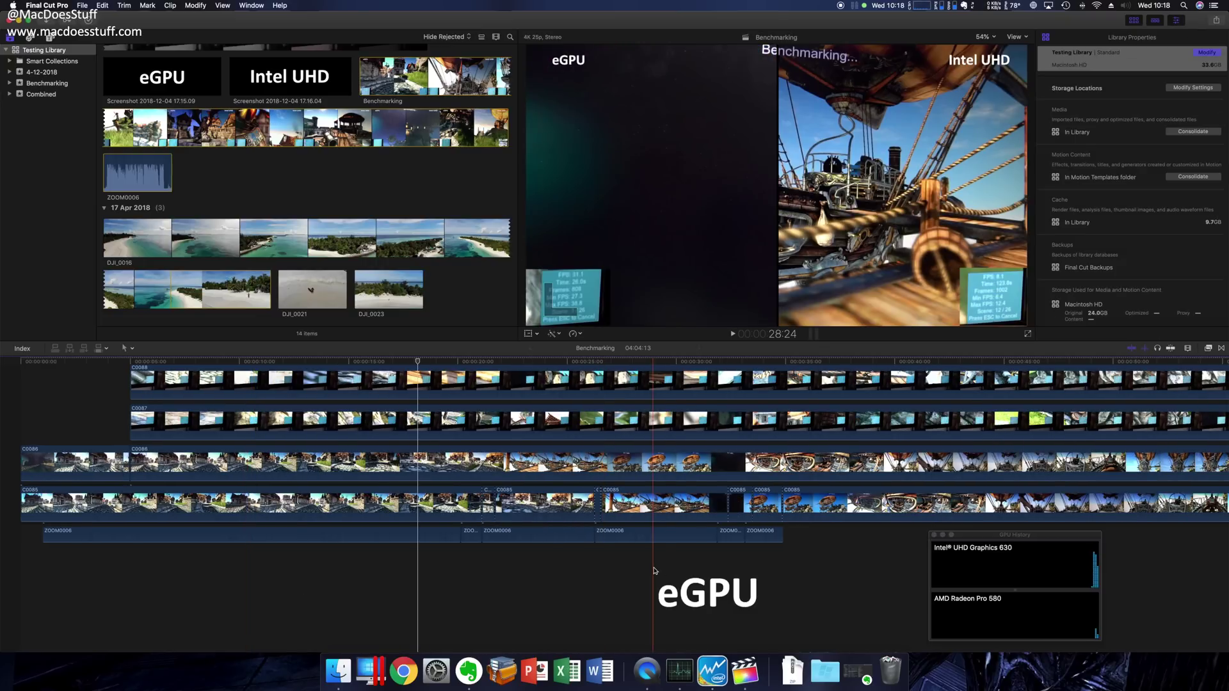
Check the GPU History graphs, then play and stop the Benchmarking timeline on the eGPU
{"action": "left_click", "coordinate": [958, 603]}
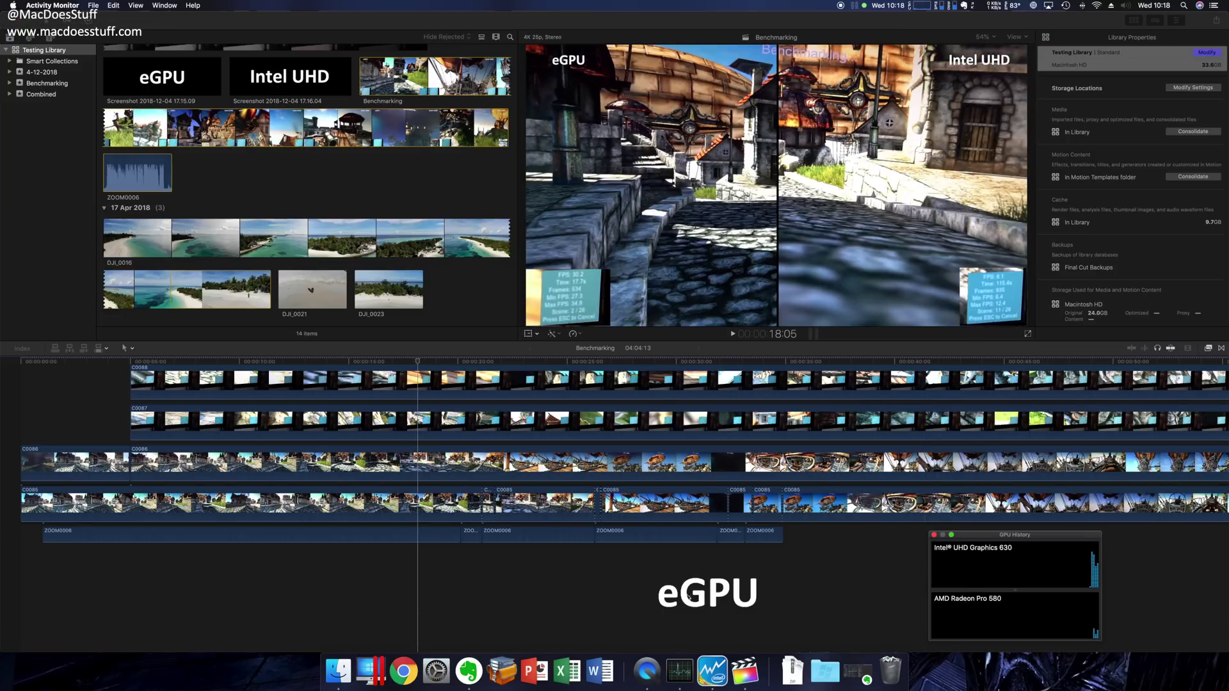
{"action": "left_click", "coordinate": [412, 565]}
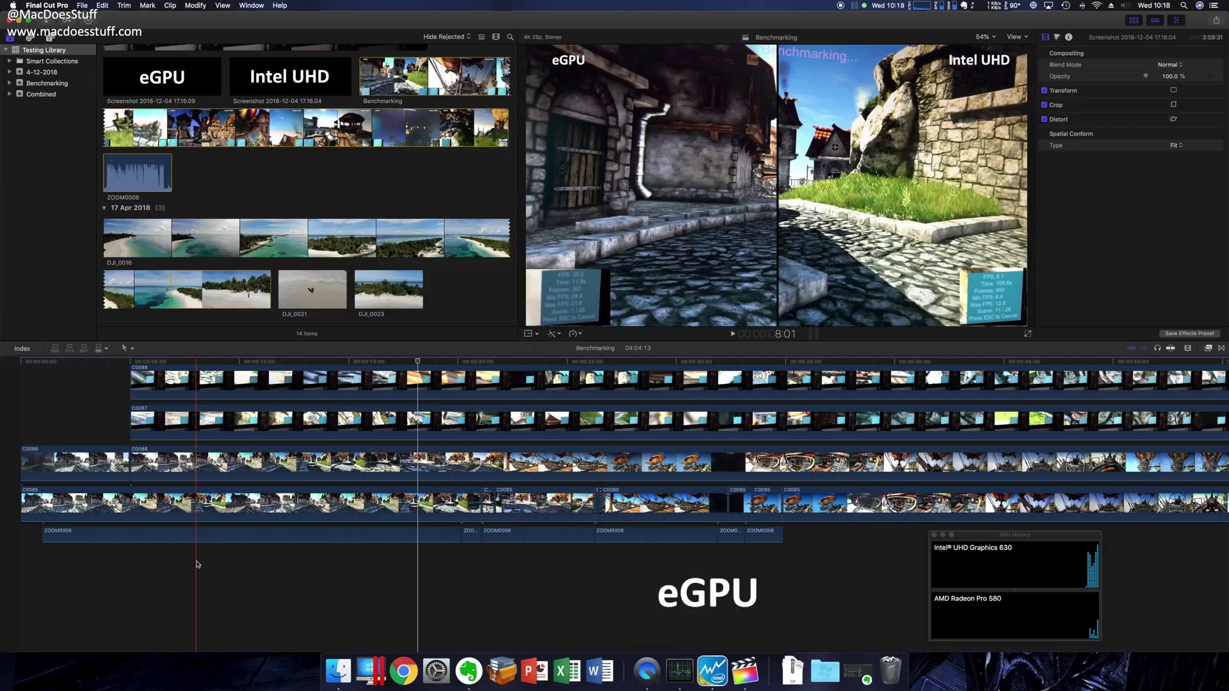
{"action": "key", "text": "space"}
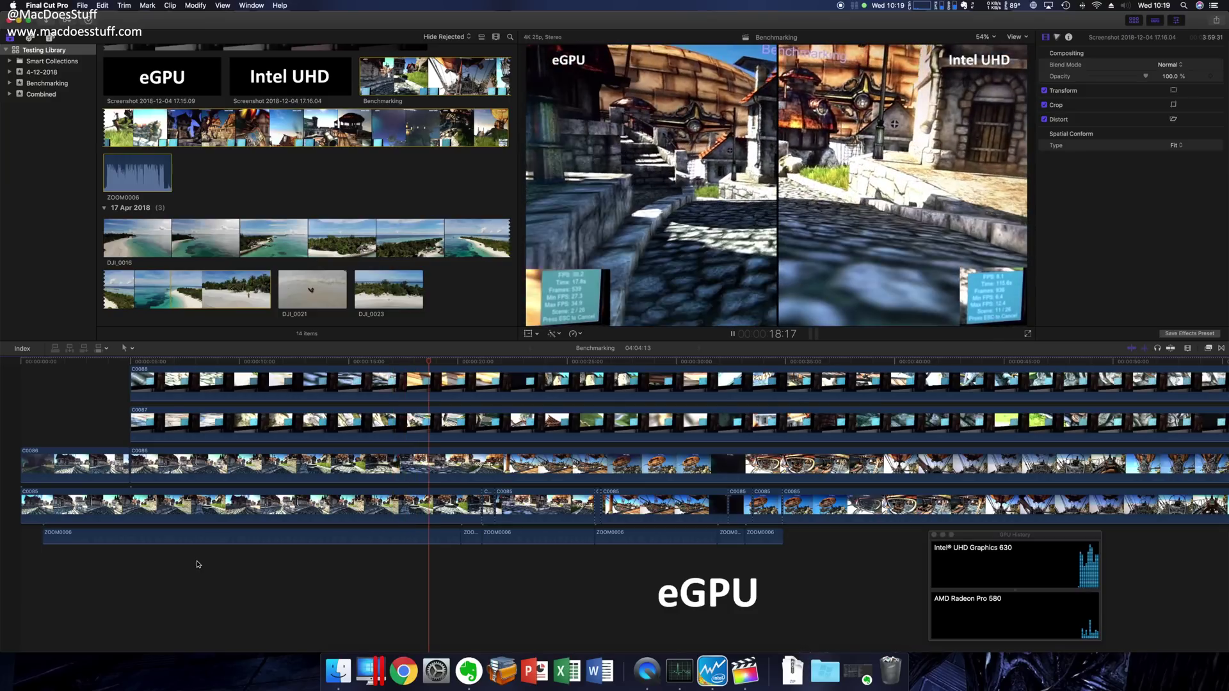
{"action": "key", "text": "space"}
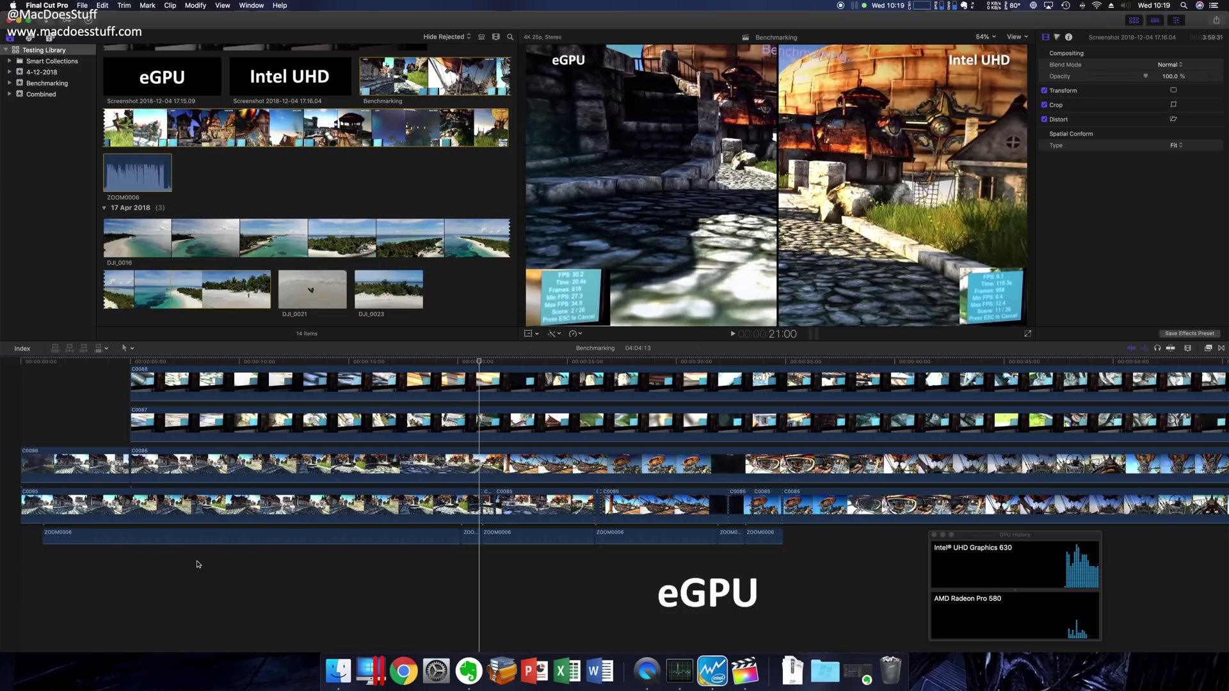
Confirm Prefer External GPU is enabled in Parallels Desktop's Get Info, then close it
{"action": "left_click", "coordinate": [338, 669]}
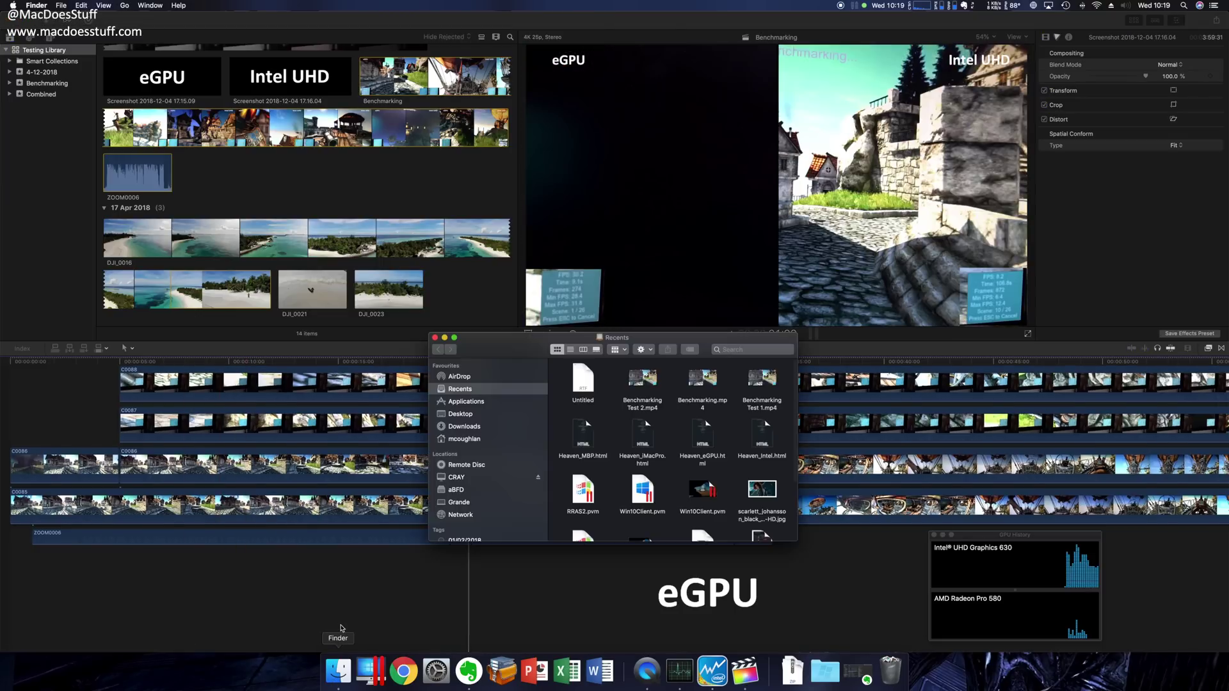
{"action": "left_click", "coordinate": [466, 402]}
{"action": "left_click", "coordinate": [583, 466]}
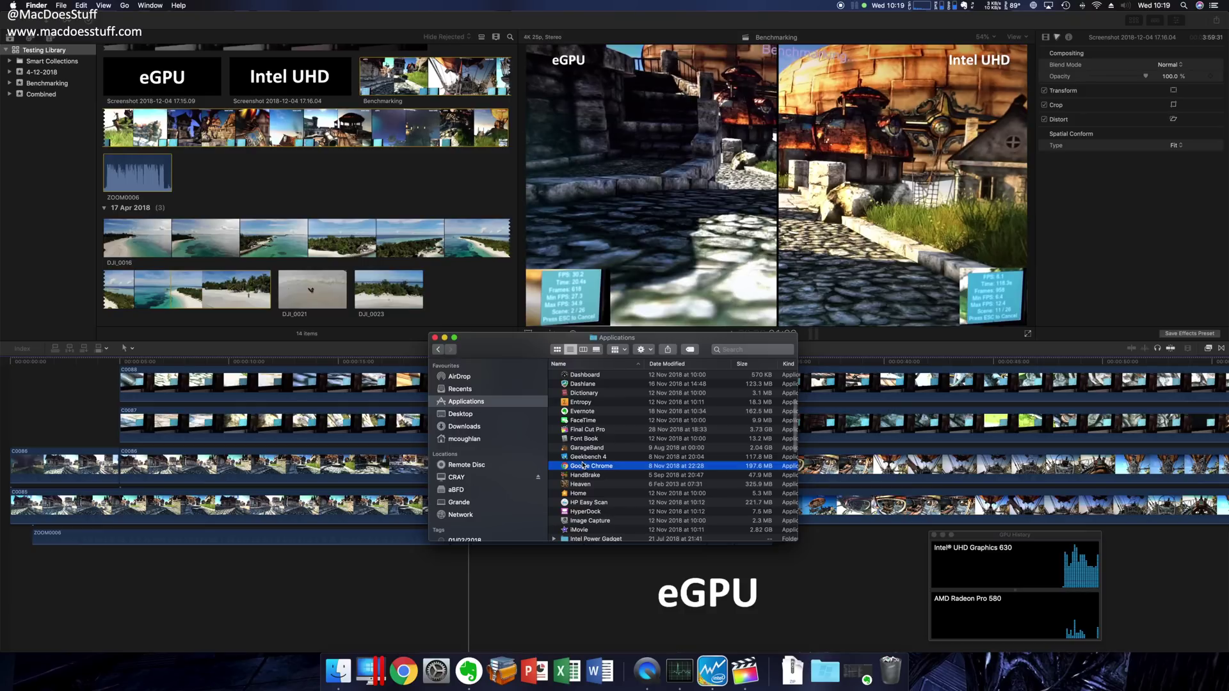
{"action": "key", "text": "p"}
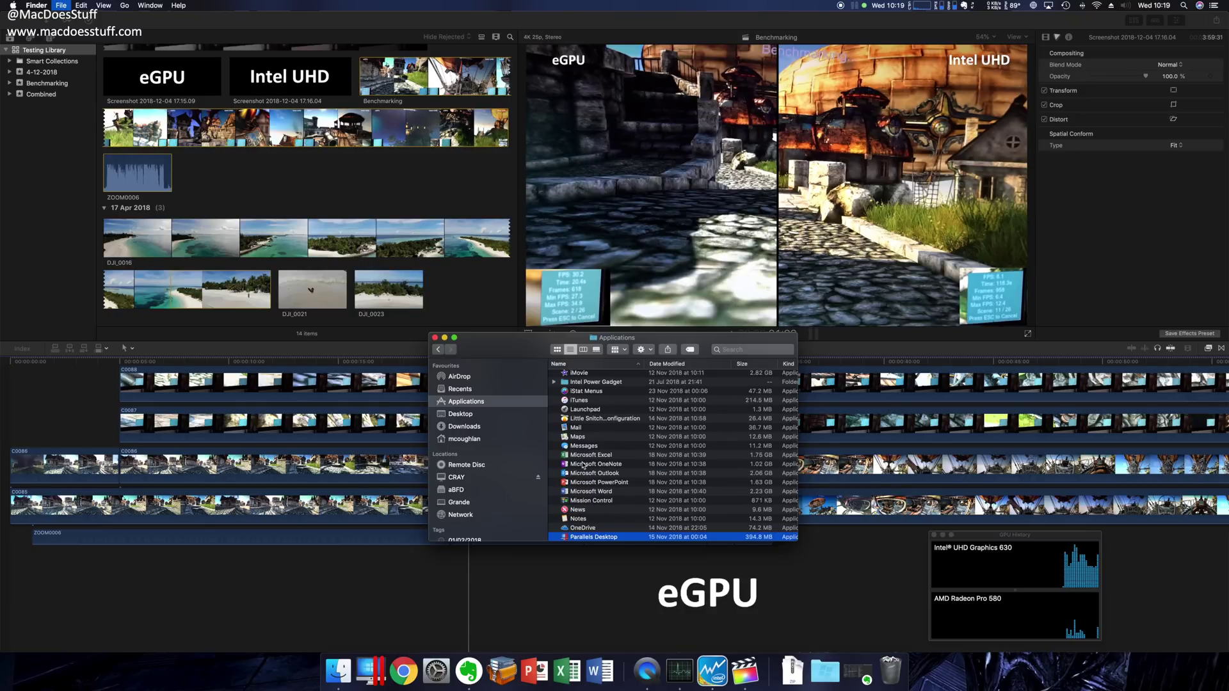
{"action": "key", "text": "super+i"}
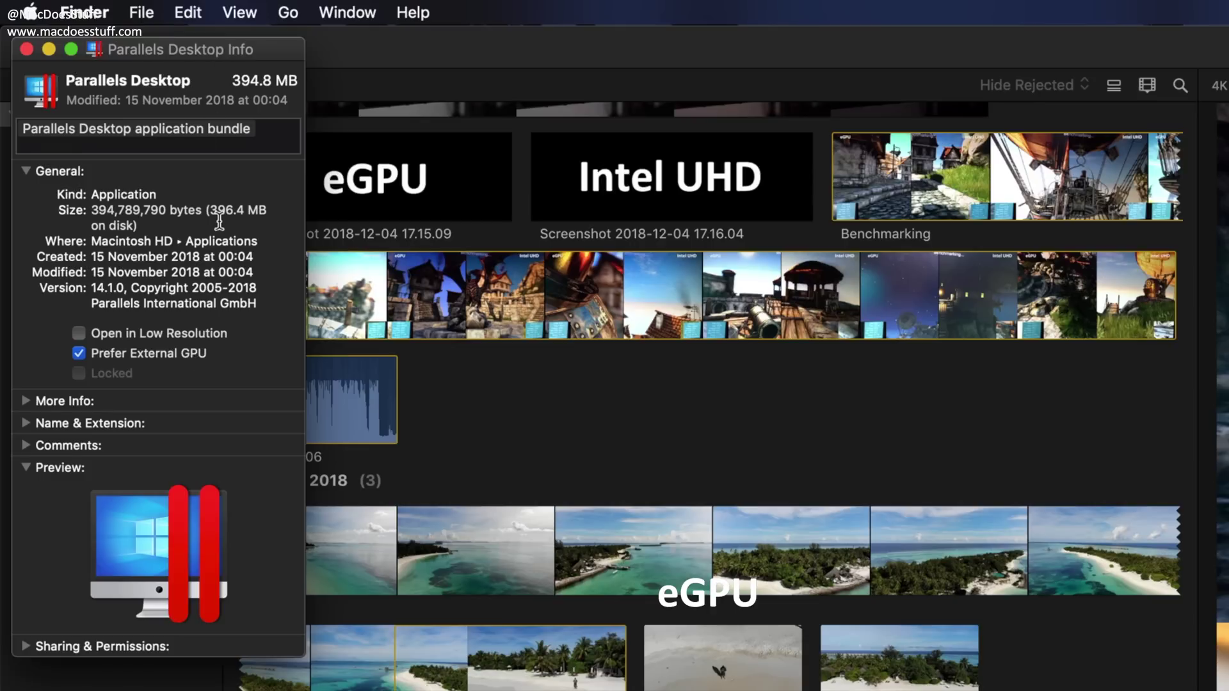
{"action": "left_click", "coordinate": [25, 49]}
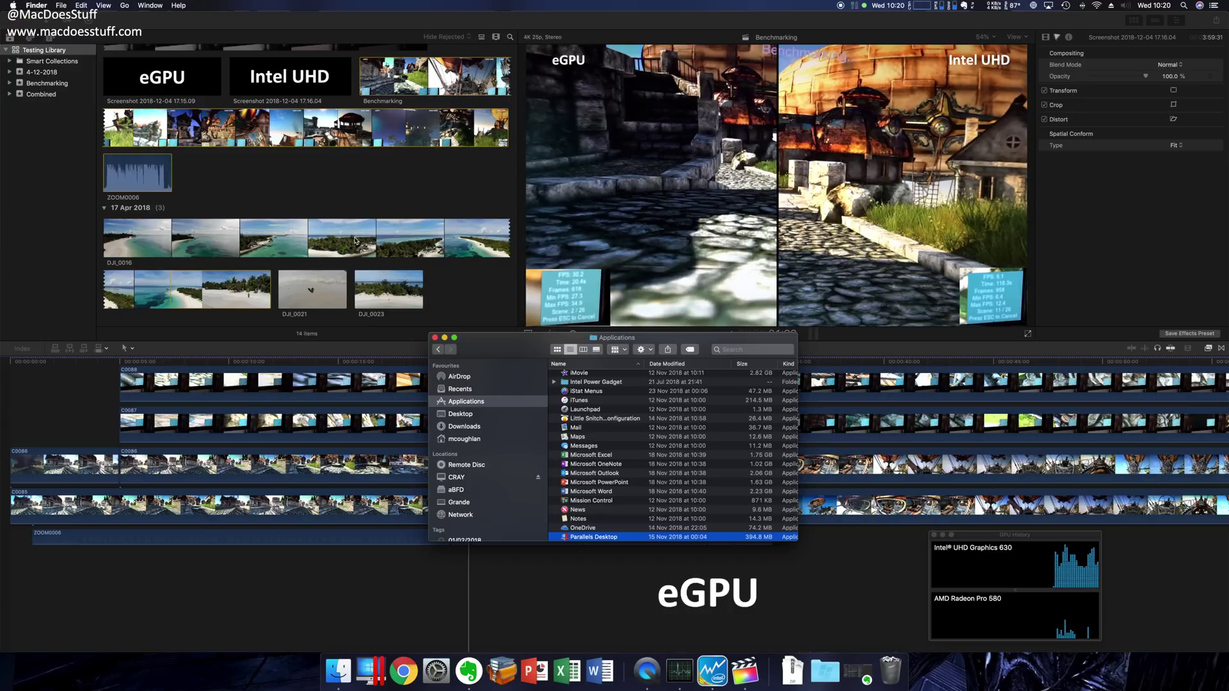
Move the Finder Applications window slightly lower to reveal more of the Final Cut Pro preview
{"action": "left_click_drag", "start_coordinate": [487, 358], "coordinate": [487, 367]}
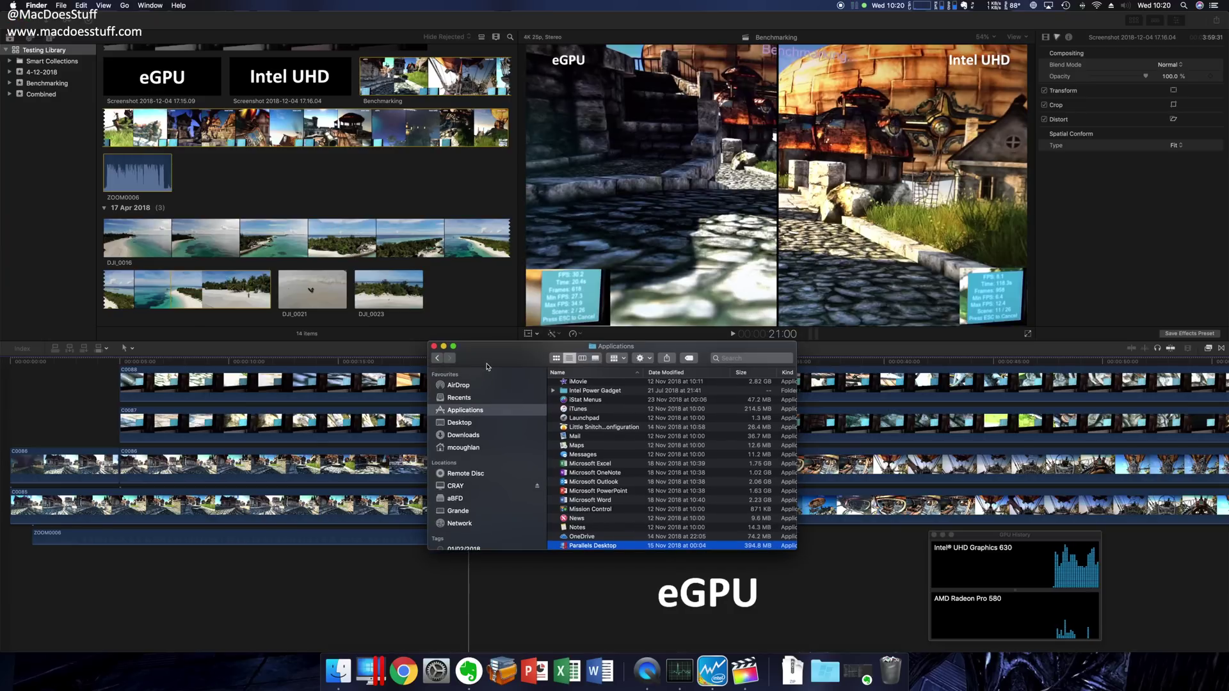